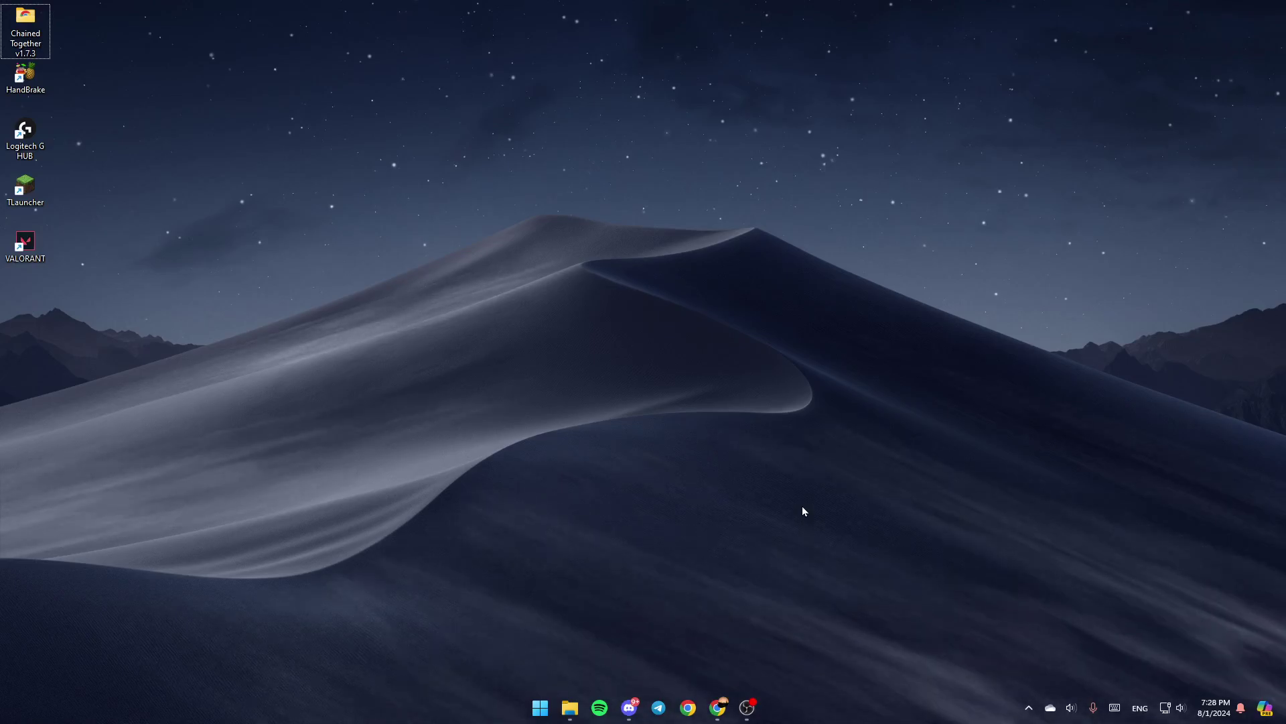
# Step: Search the Start menu for 'file' to find File Explorer
pyautogui.click(540, 707)
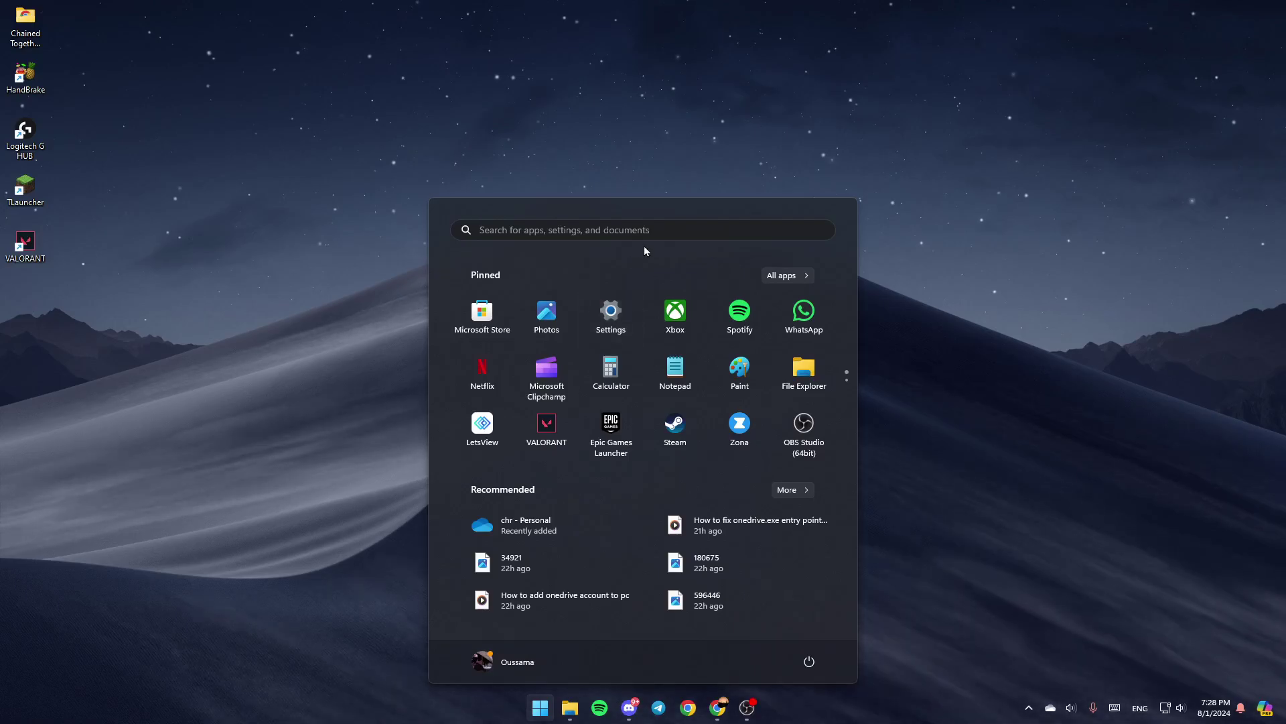
pyautogui.write('s')
pyautogui.press('BackSpace')
pyautogui.write('file')
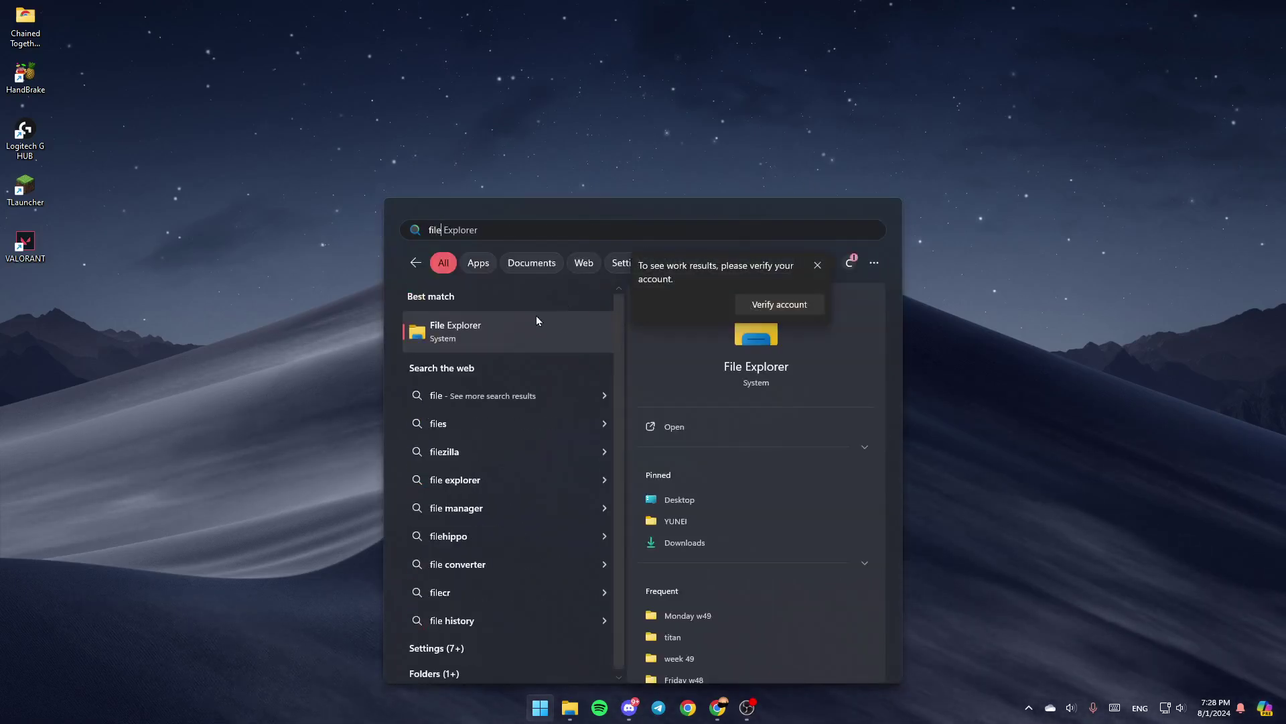
# Step: Launch File Explorer, go to chr - Personal, and bring up its OneDrive submenu
pyautogui.click(708, 433)
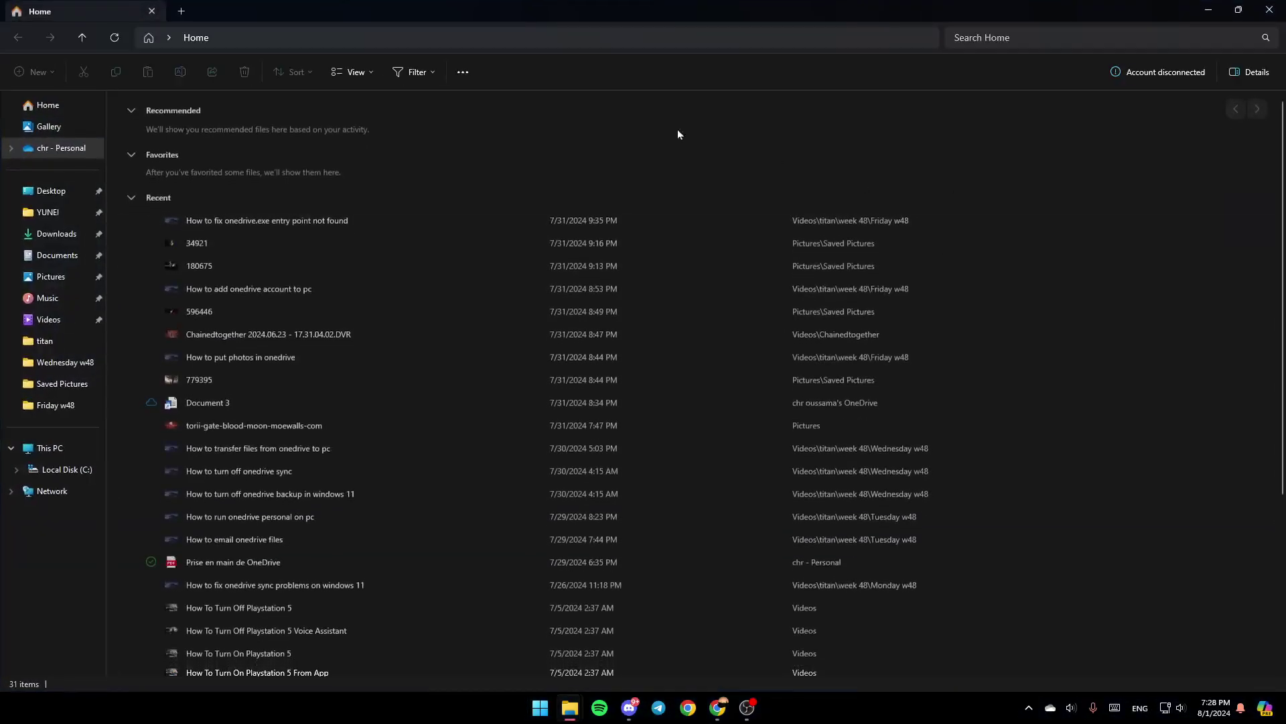
pyautogui.click(83, 148)
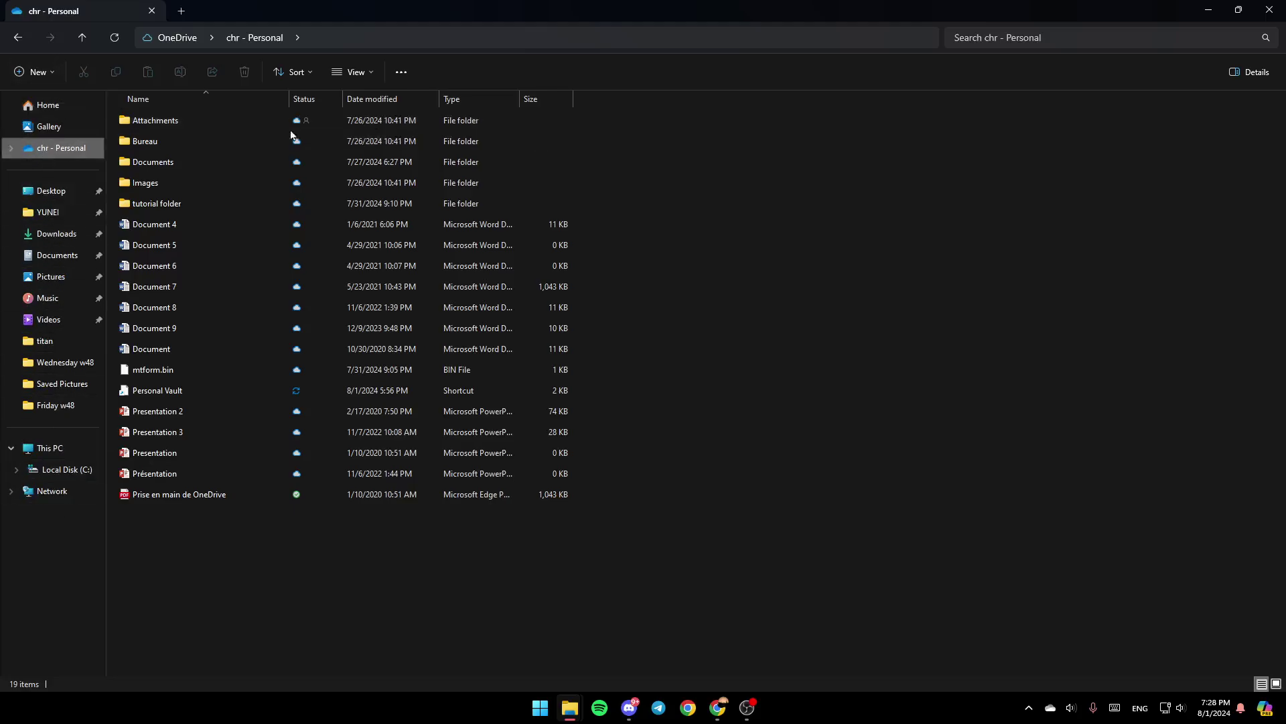
pyautogui.rightClick(68, 150)
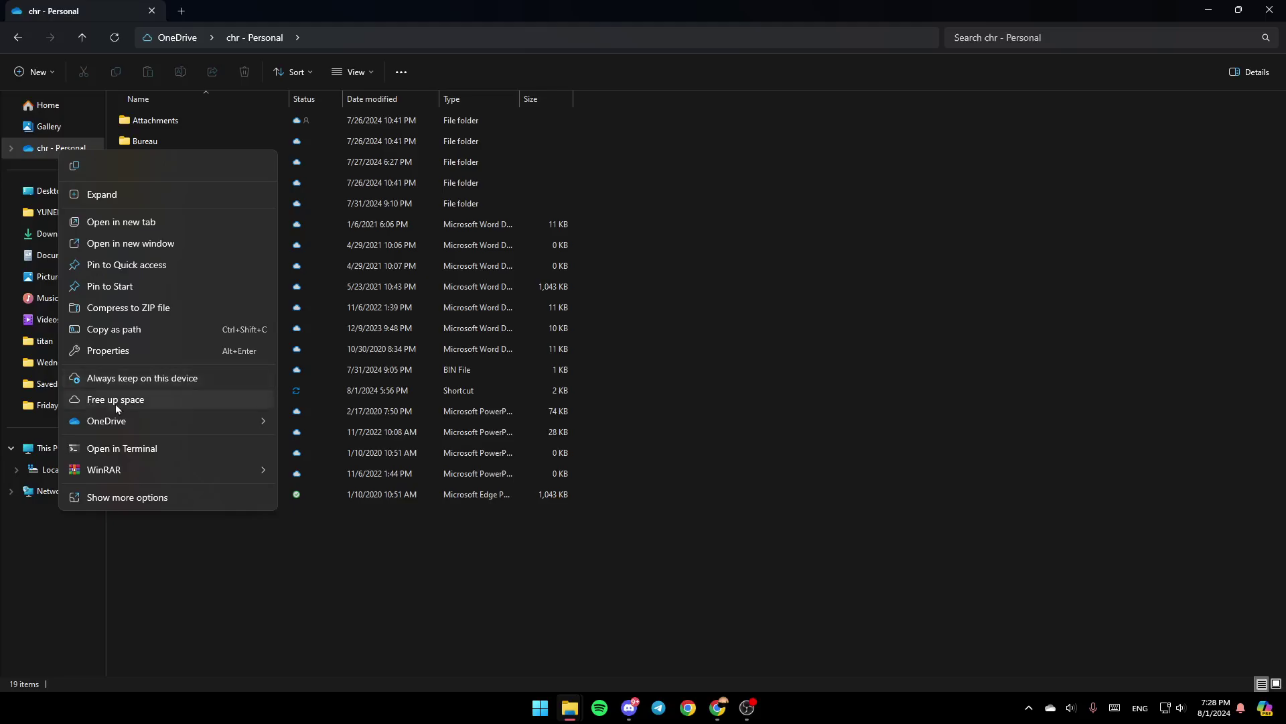
pyautogui.moveTo(106, 420)
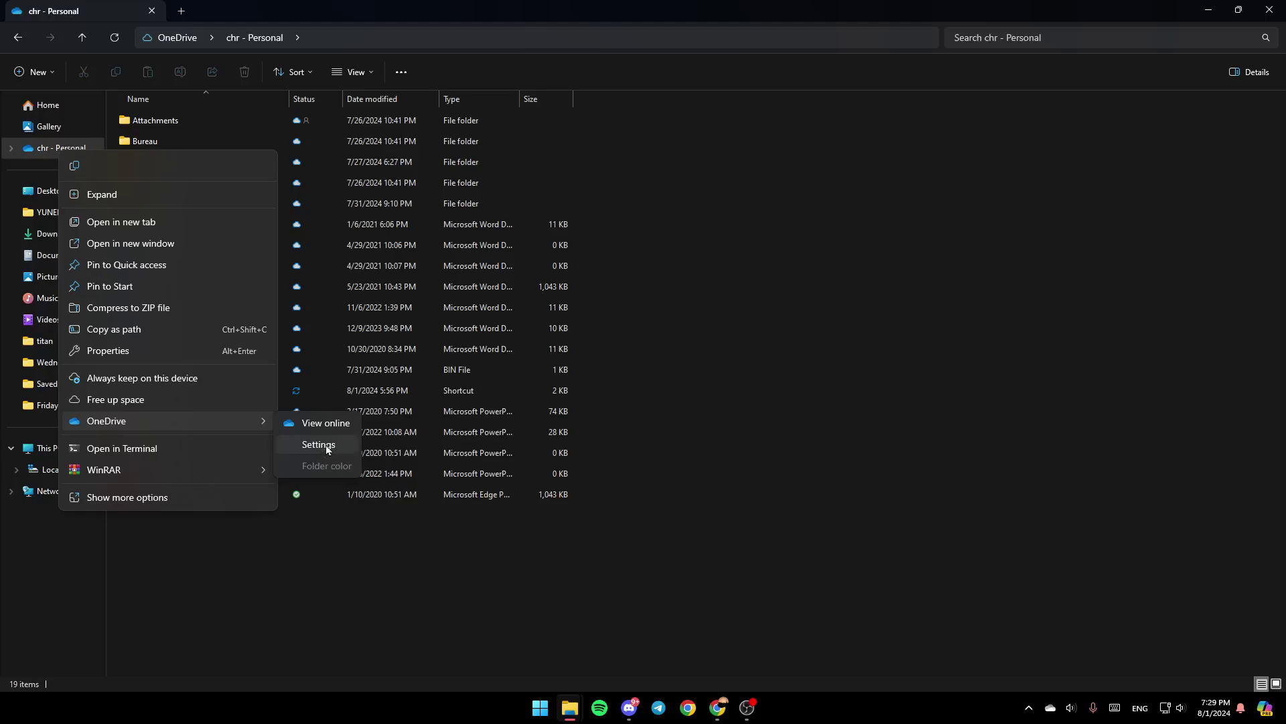
# Step: Open OneDrive Settings, move its window, and start Unlink this PC on the Account page
pyautogui.click(326, 445)
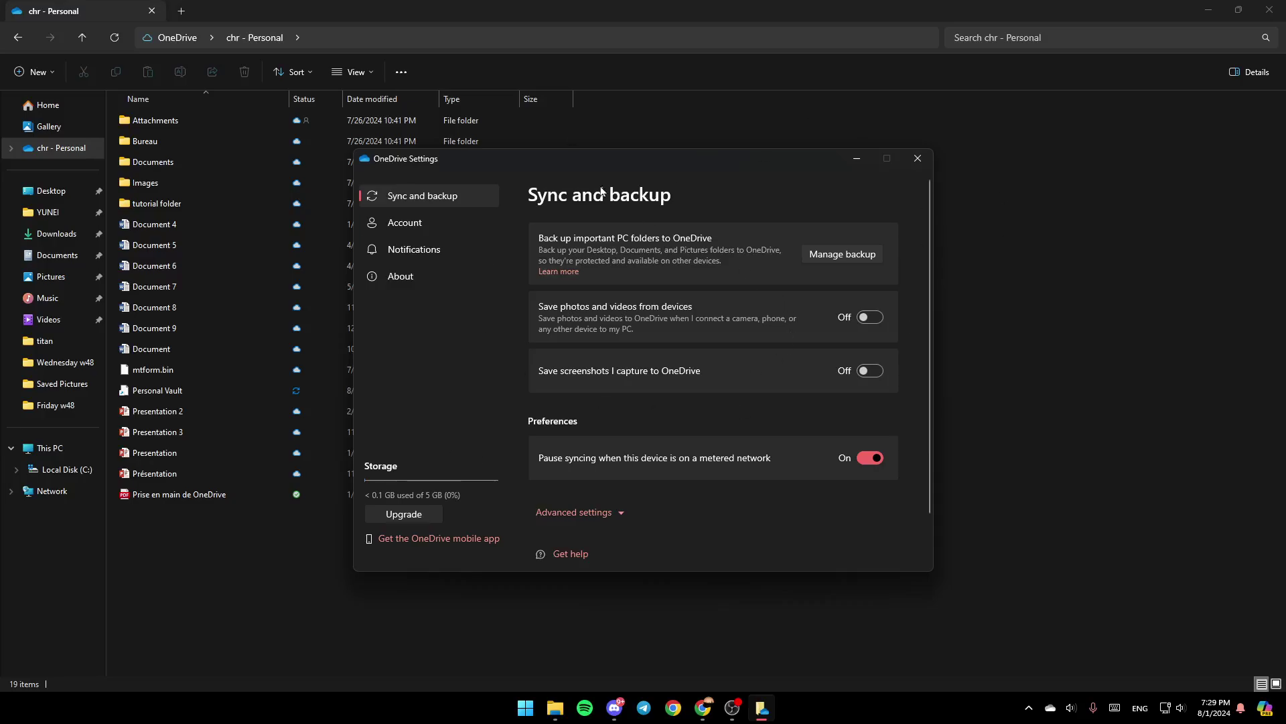
pyautogui.moveTo(603, 169); pyautogui.dragTo(471, 185)
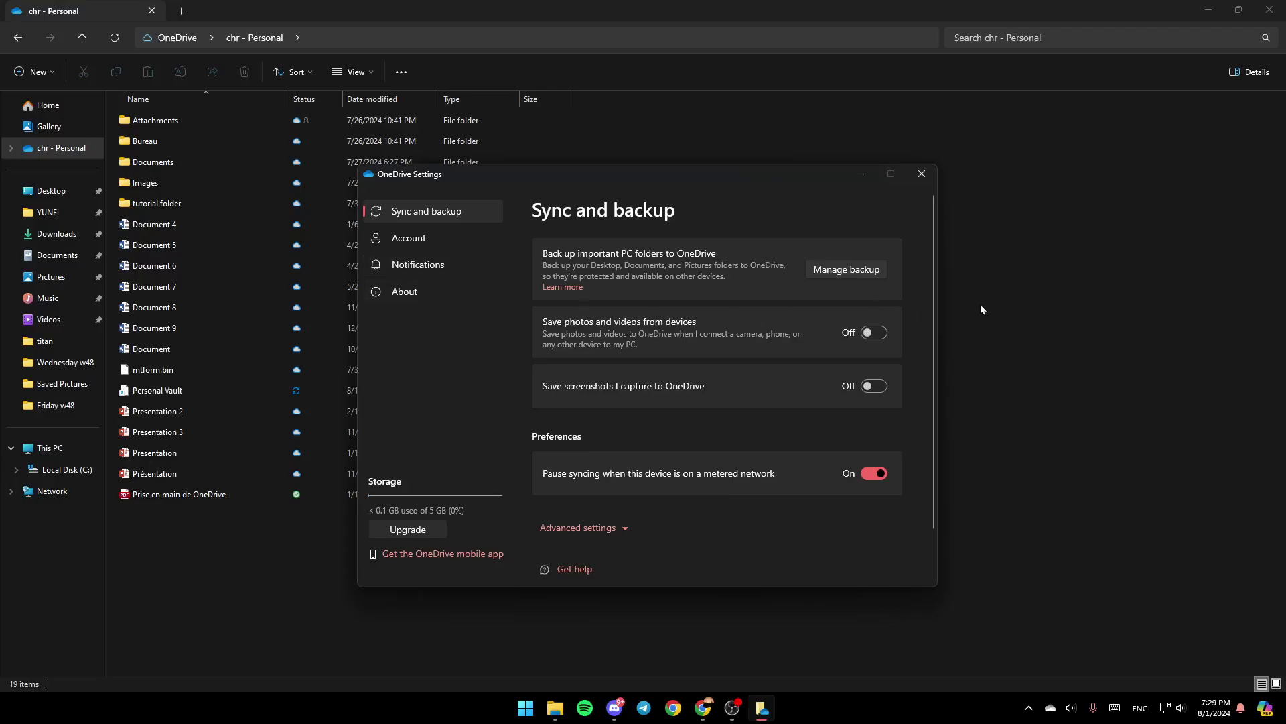
pyautogui.click(400, 241)
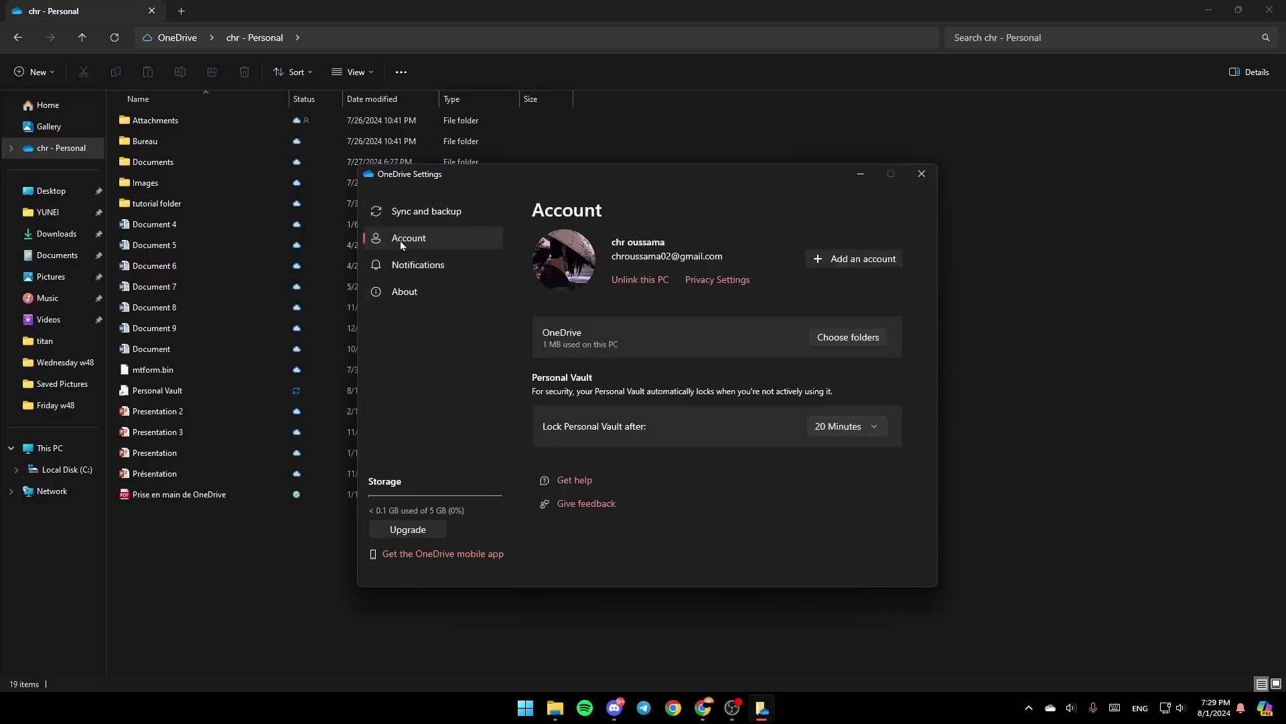
pyautogui.click(637, 277)
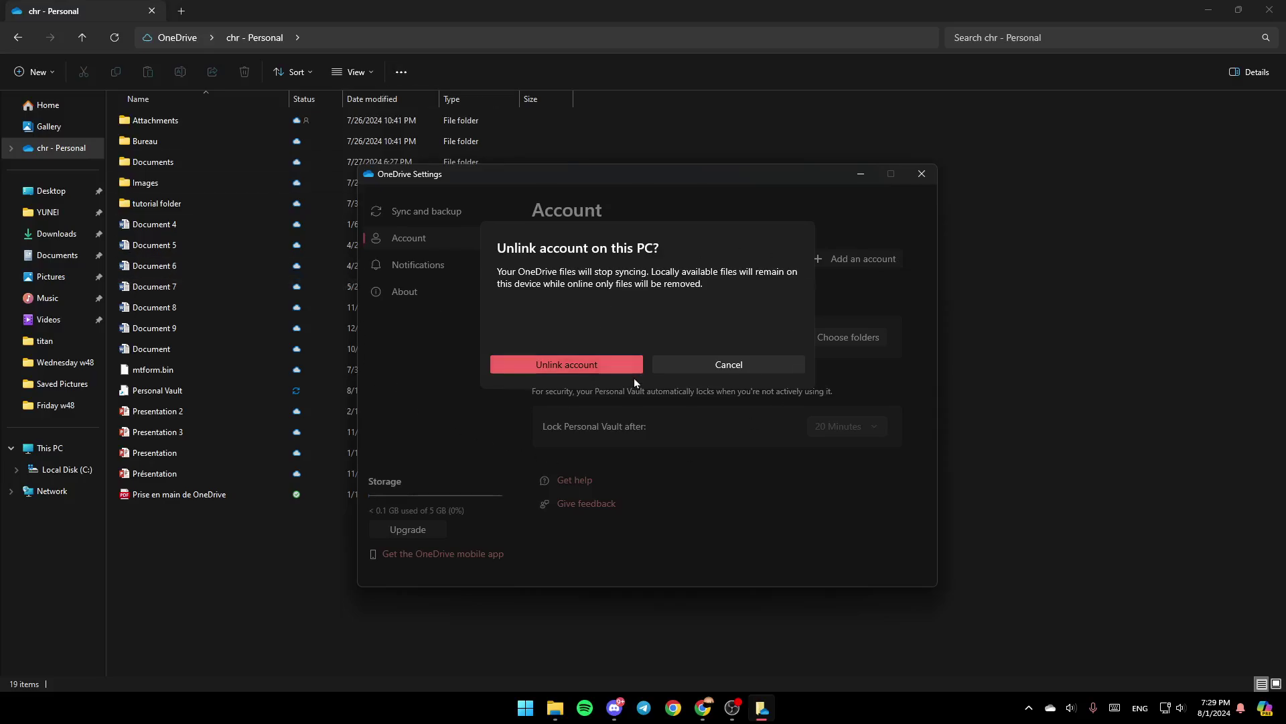
# Step: Cancel the unlink, confirm no PC folders are backed up, then view OneDrive online
pyautogui.click(714, 363)
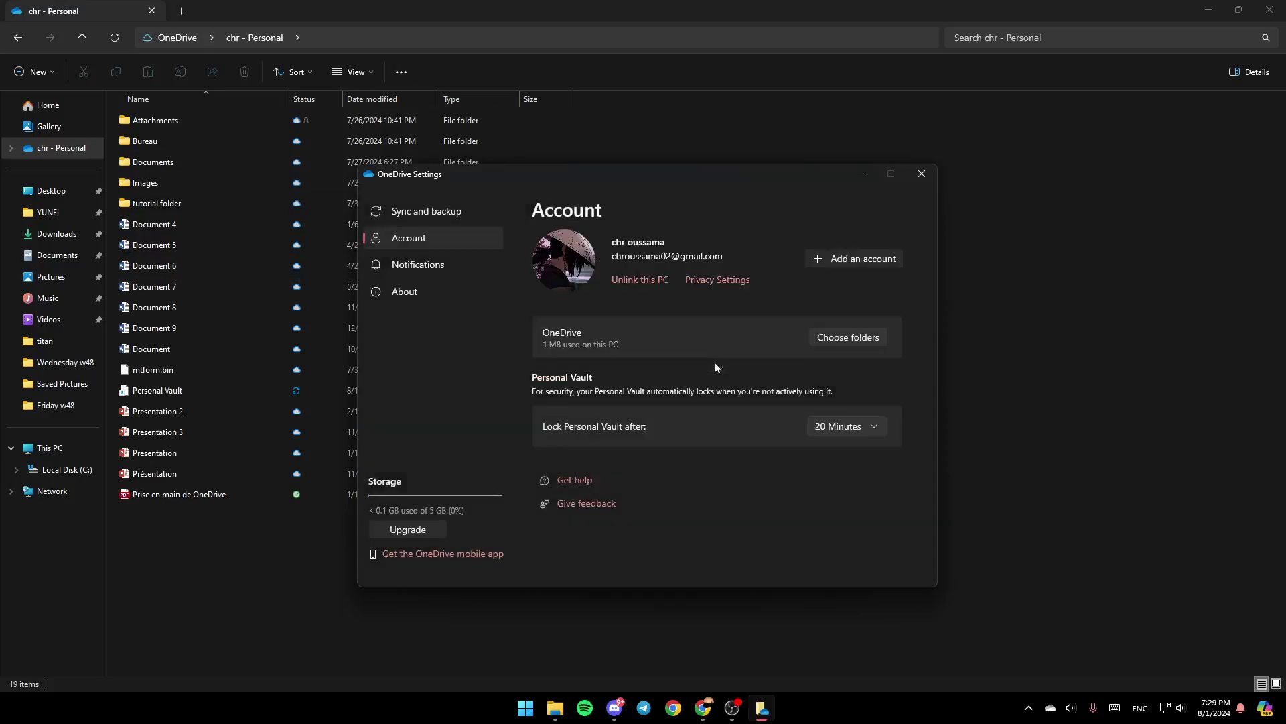
pyautogui.click(438, 218)
pyautogui.click(840, 276)
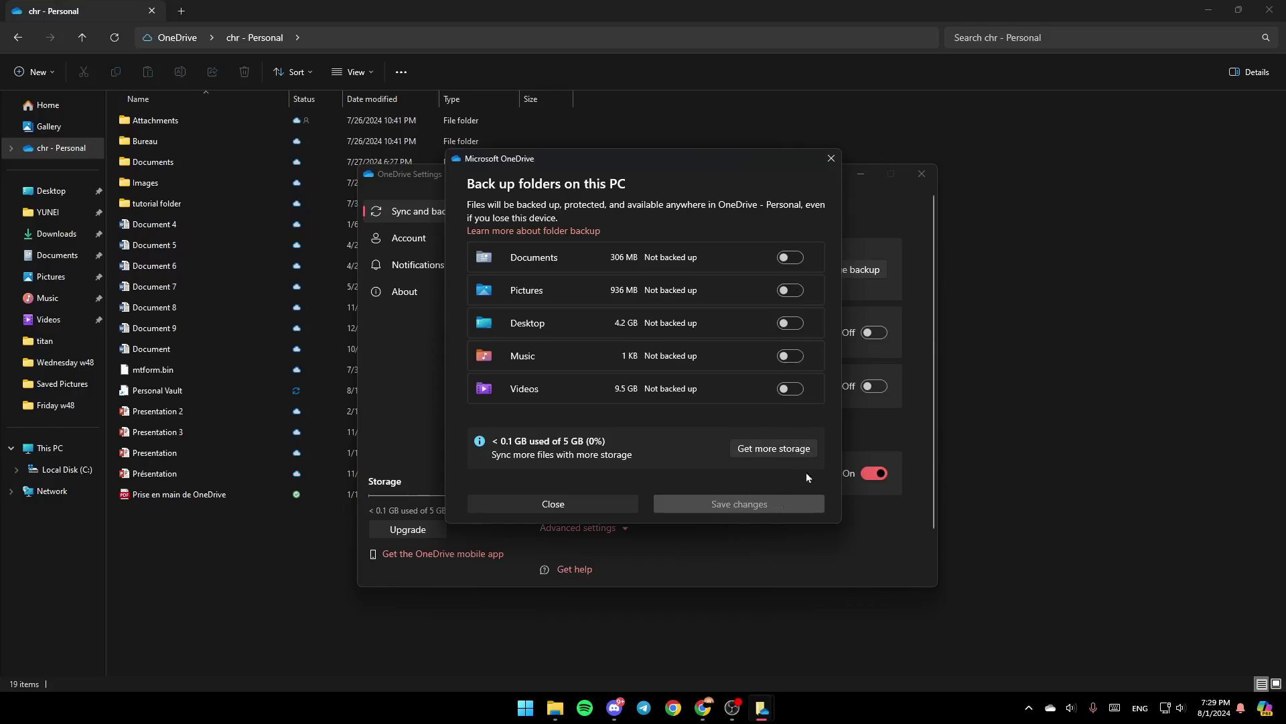
pyautogui.click(831, 159)
pyautogui.click(918, 173)
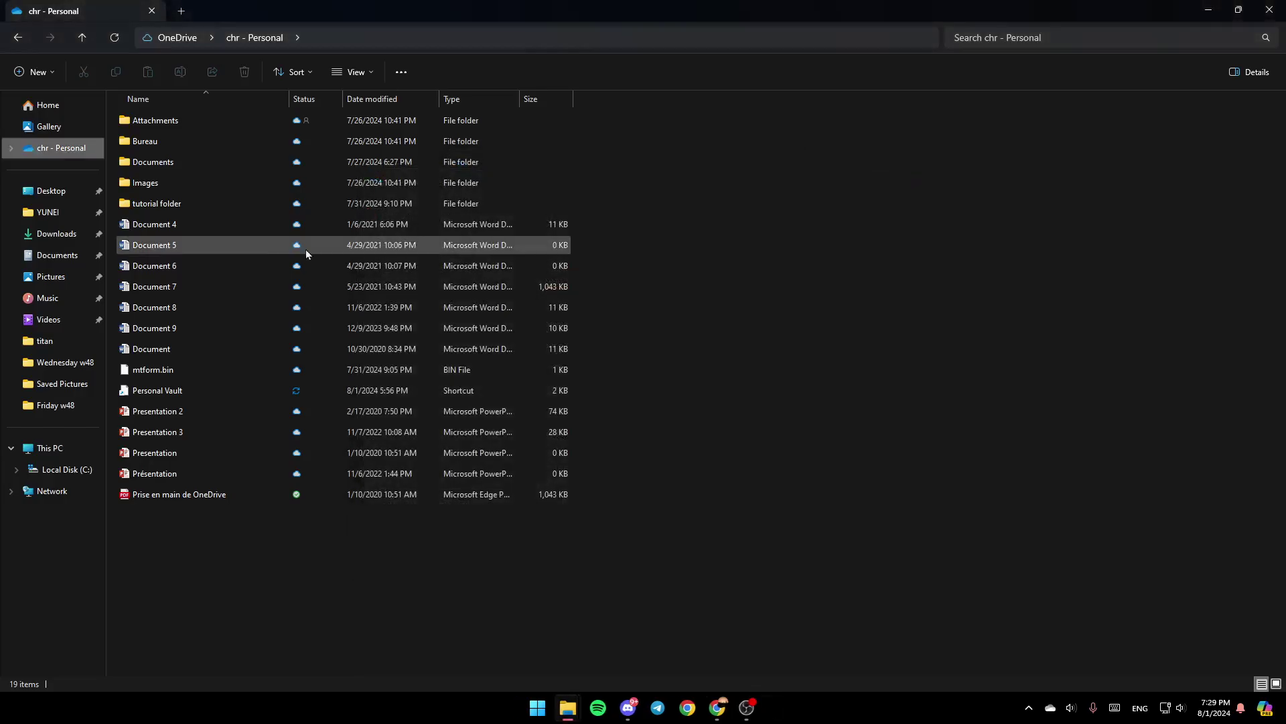
pyautogui.rightClick(40, 153)
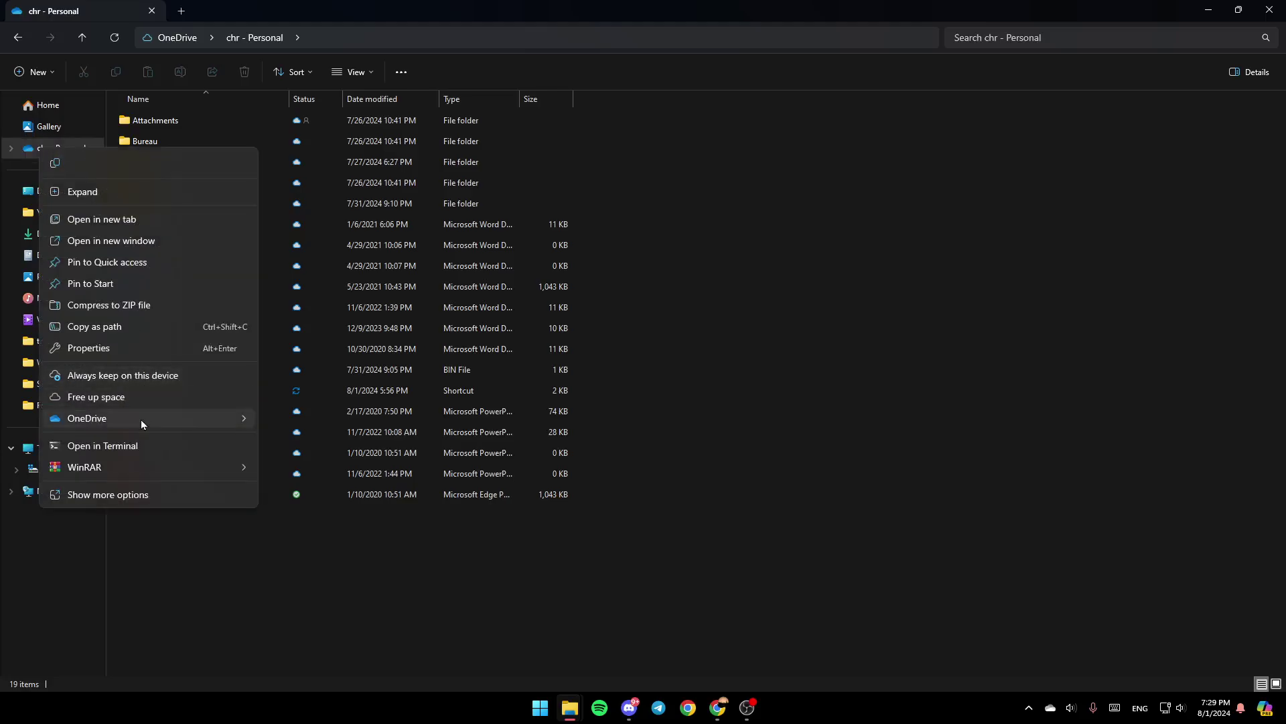
pyautogui.click(306, 421)
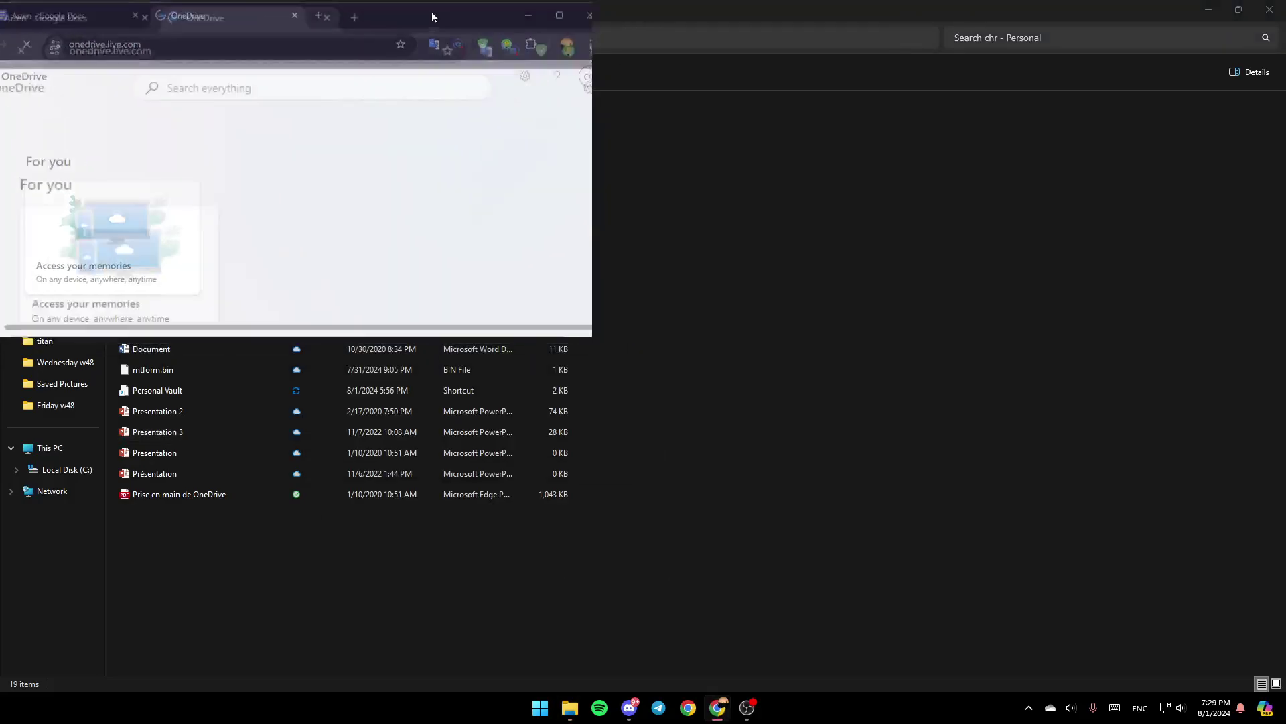
# Step: Maximize the OneDrive browser window and select eight items, Attachments through Document 5.docx
pyautogui.moveTo(430, 12); pyautogui.dragTo(288, 25)
pyautogui.doubleClick(288, 24)
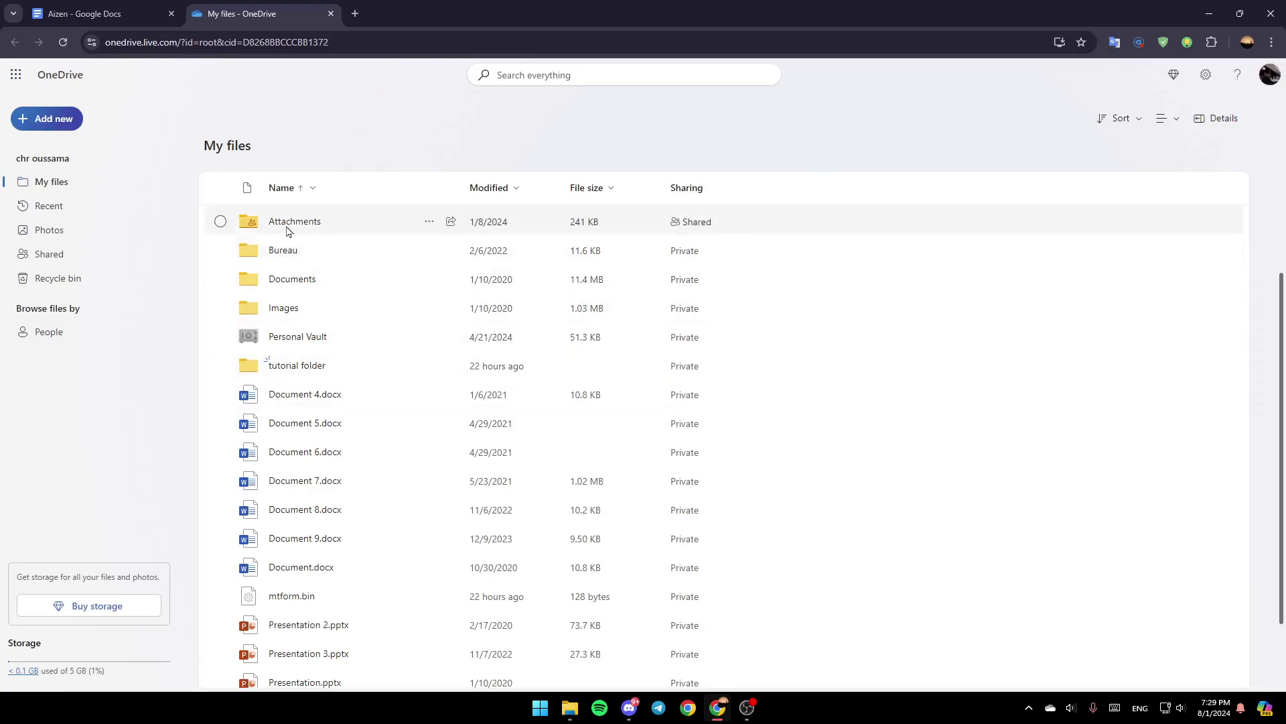
pyautogui.click(221, 222)
pyautogui.click(220, 250)
pyautogui.click(220, 279)
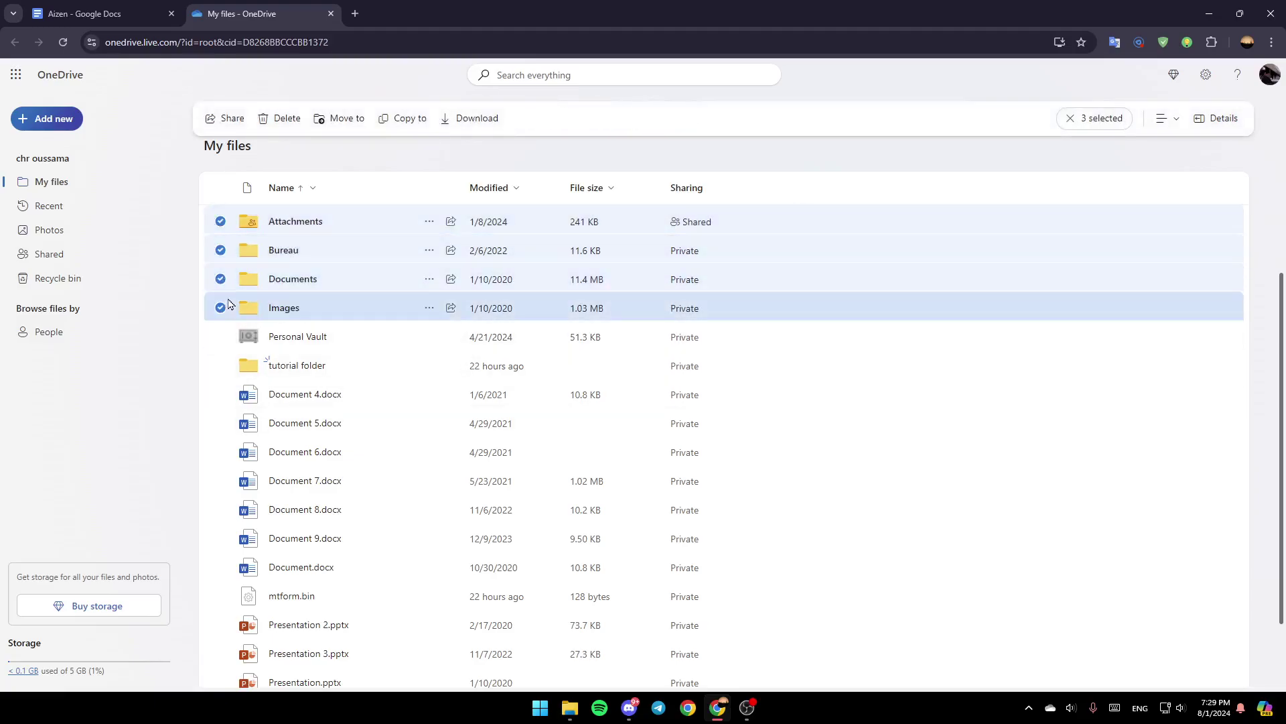
pyautogui.click(220, 307)
pyautogui.click(220, 336)
pyautogui.click(220, 394)
pyautogui.click(220, 365)
pyautogui.click(221, 423)
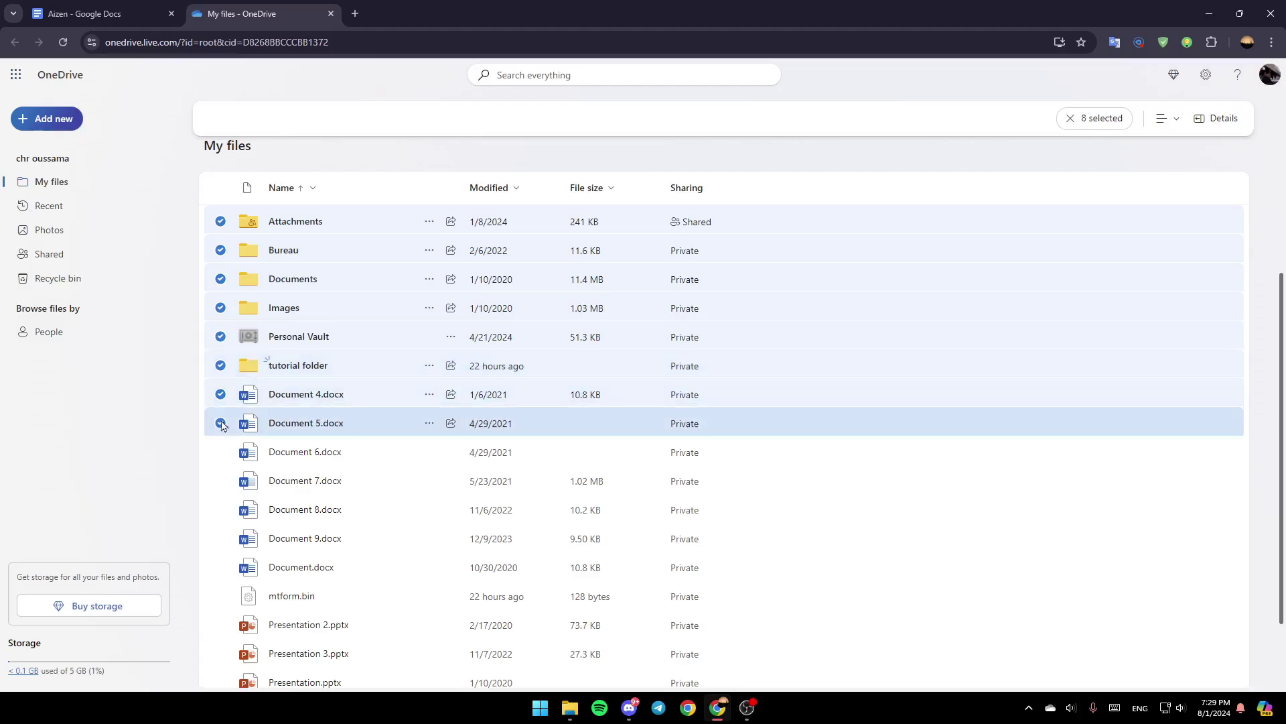
# Step: Clear the selection, select Documents and Document 7.docx, then deselect both
pyautogui.click(220, 365)
pyautogui.click(220, 337)
pyautogui.click(223, 278)
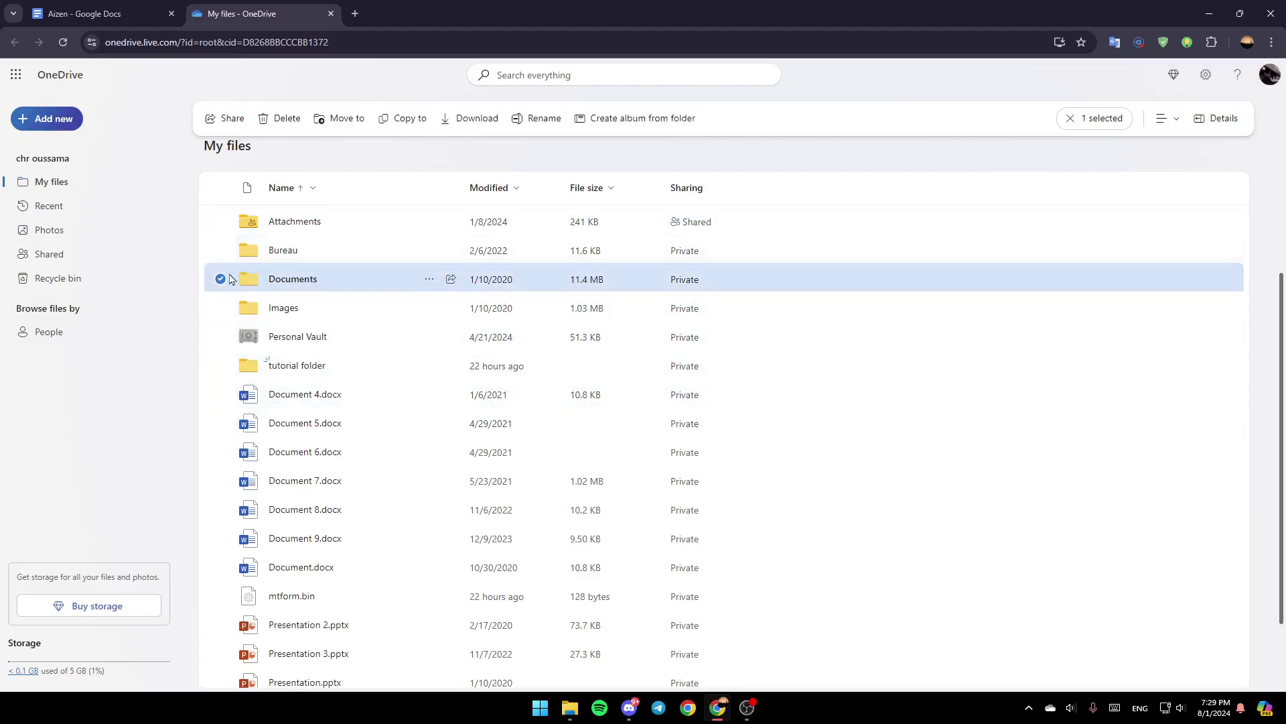
pyautogui.click(220, 481)
pyautogui.click(220, 279)
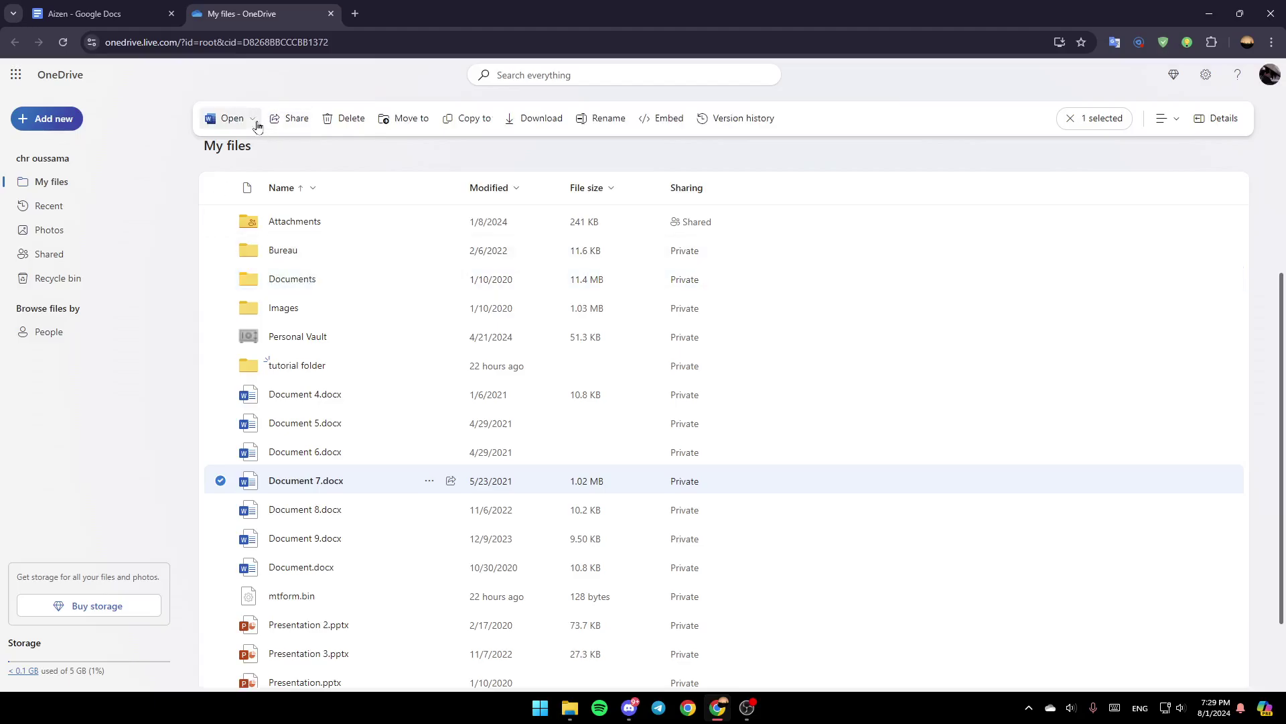
pyautogui.click(220, 480)
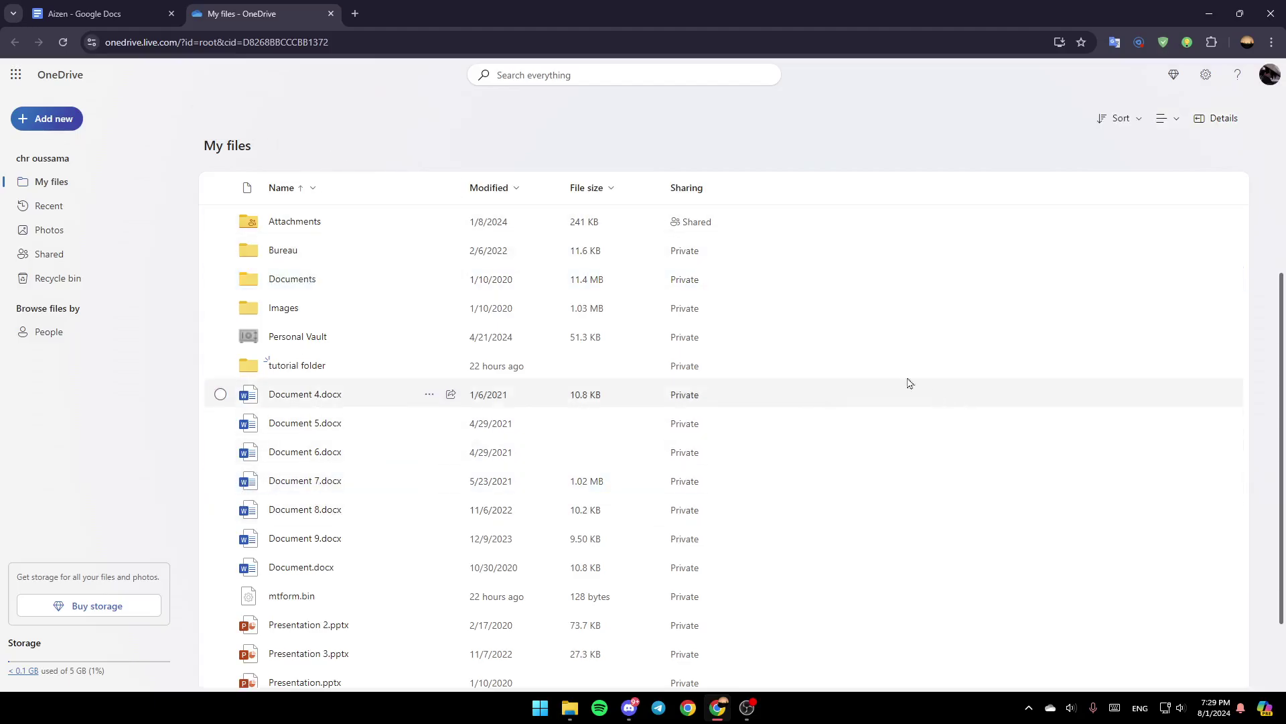